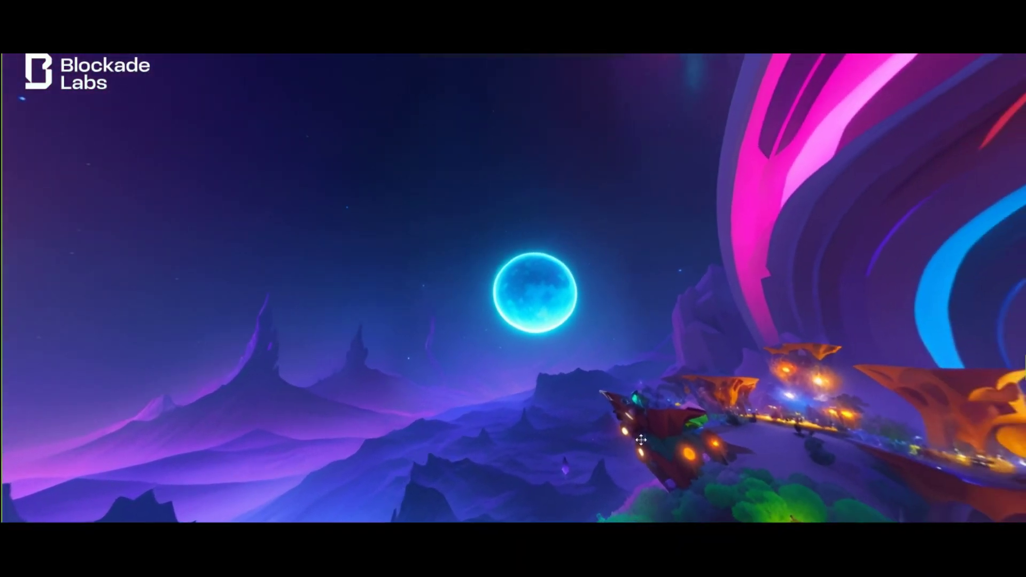
left_click_drag(641, 440, 436, 378)
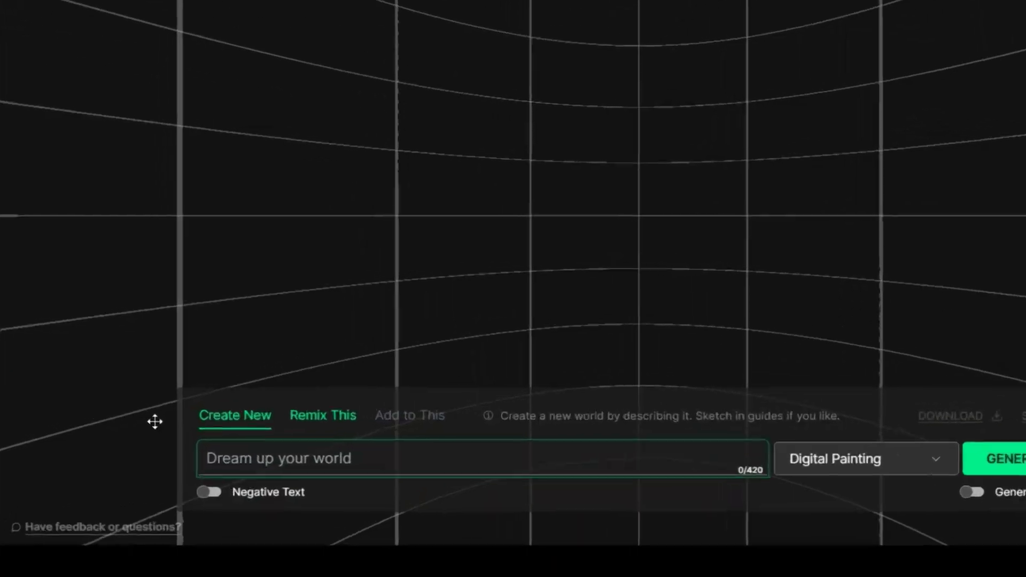
Step: Enter "the world of rabbits." as the description for a new skybox world
type("the world of rab")
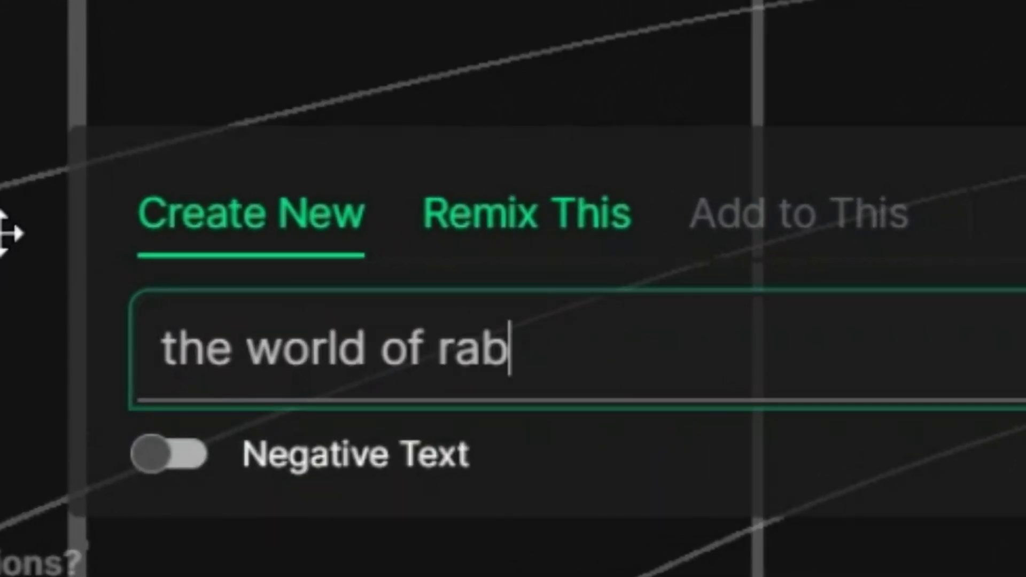
type("bits.")
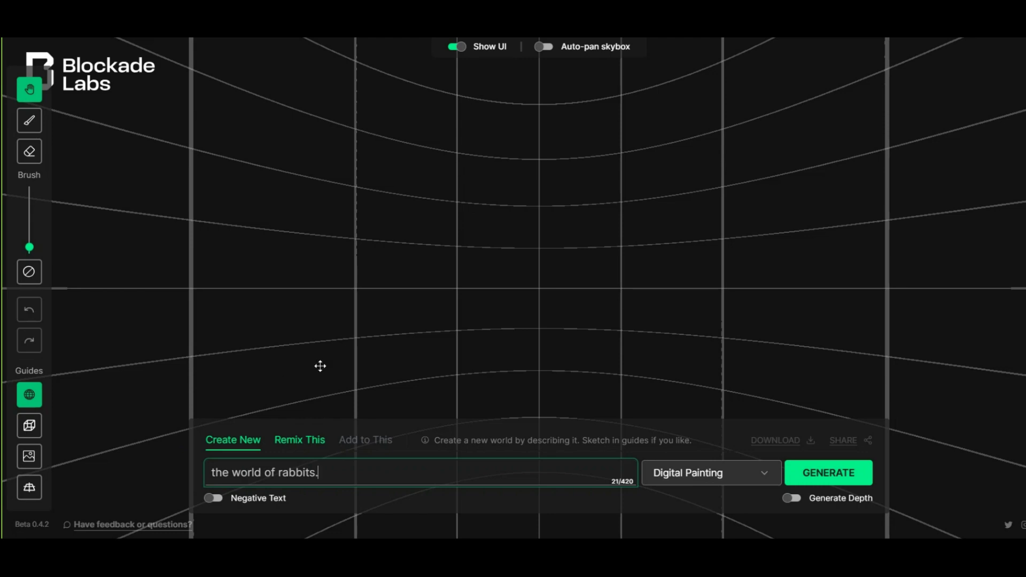
Step: Set the art style to Cartoon and generate the rabbit world skybox
left_click(728, 475)
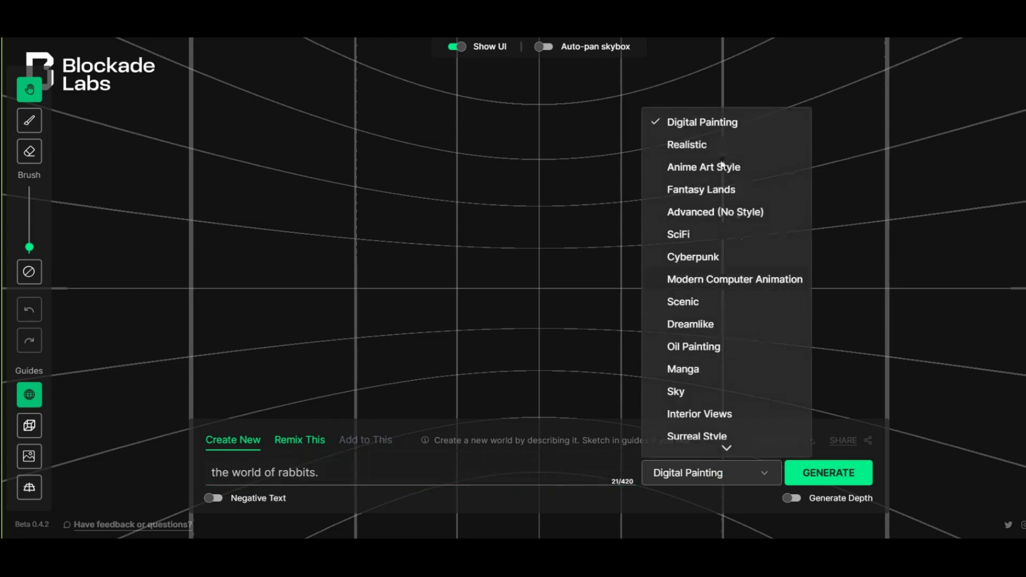
scroll(733, 309, "down", 5)
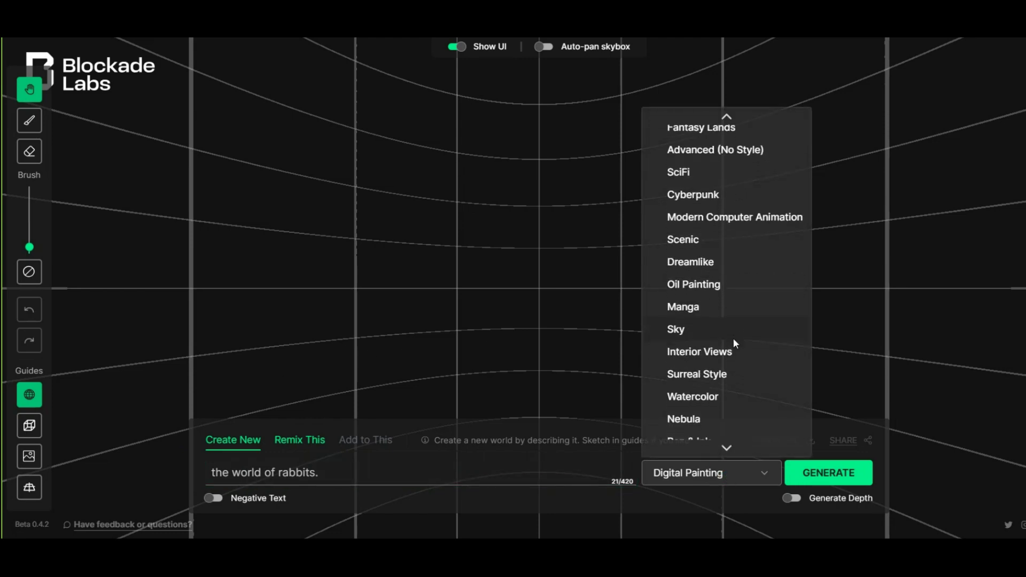
scroll(726, 350, "down", 3)
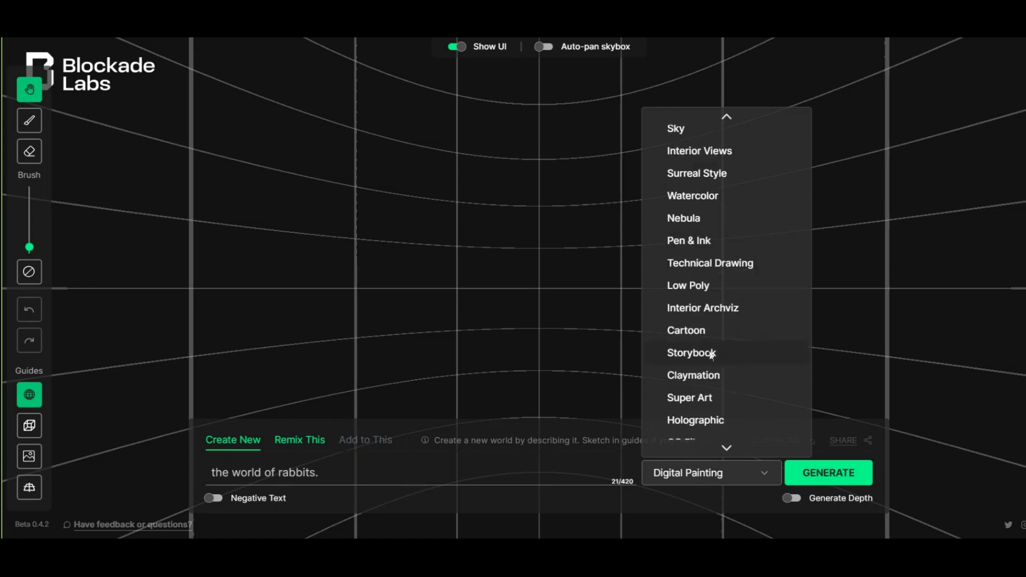
left_click(690, 331)
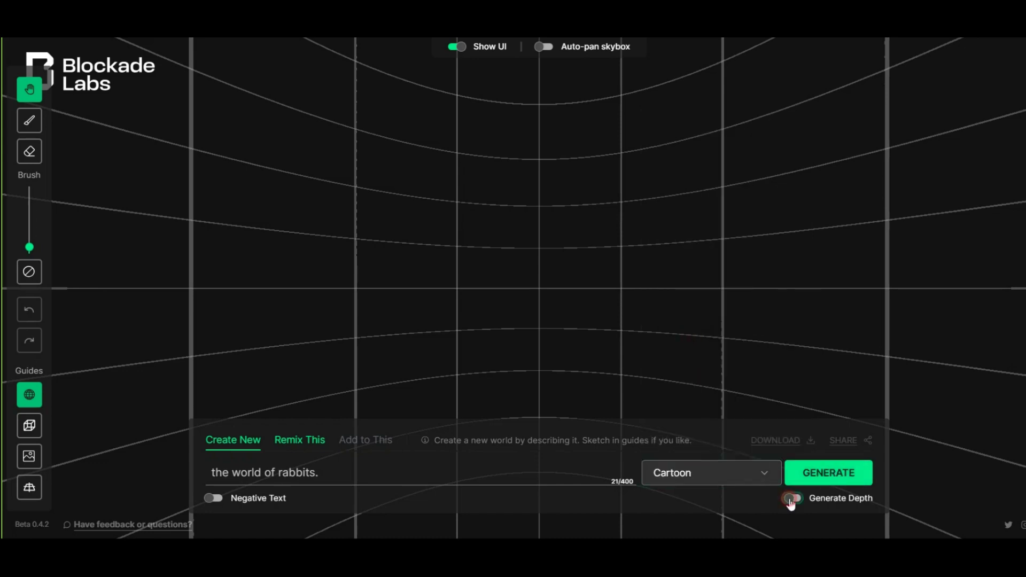
left_click(835, 476)
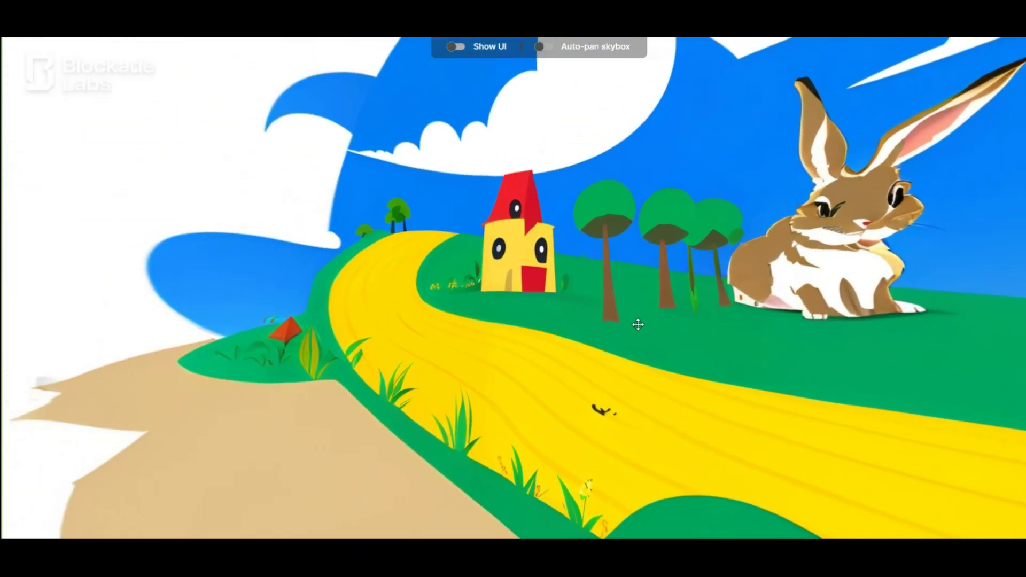
Step: Look around the cartoon rabbit world, including its fields, houses and sky, and bring the interface back up
left_click_drag(621, 316, 985, 332)
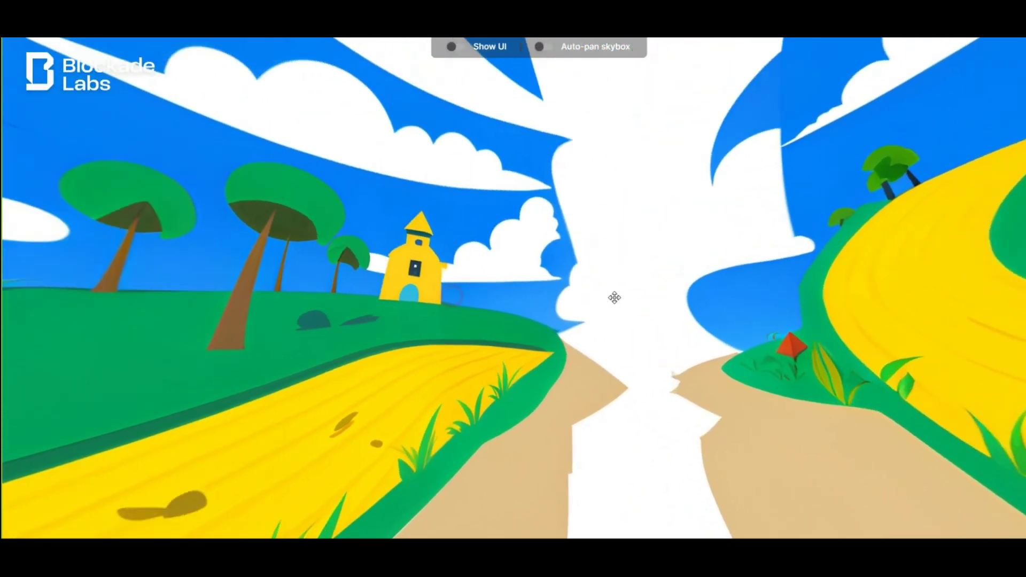
left_click_drag(615, 298, 668, 319)
scroll(668, 319, "down", 5)
left_click_drag(411, 356, 531, 346)
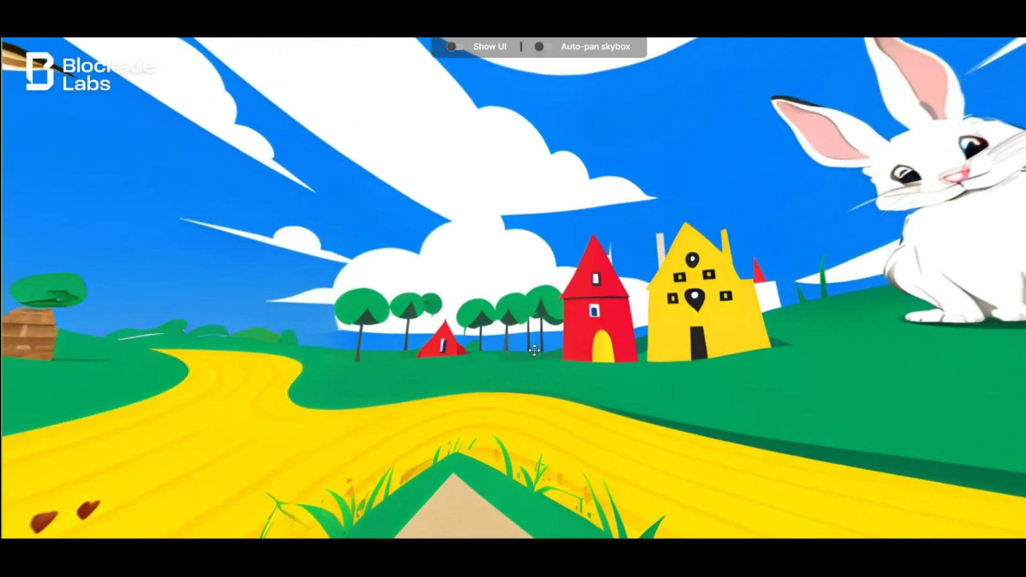
scroll(431, 369, "up", 5)
left_click_drag(431, 368, 482, 377)
scroll(453, 286, "down", 5)
left_click_drag(257, 289, 572, 312)
left_click_drag(470, 316, 700, 239)
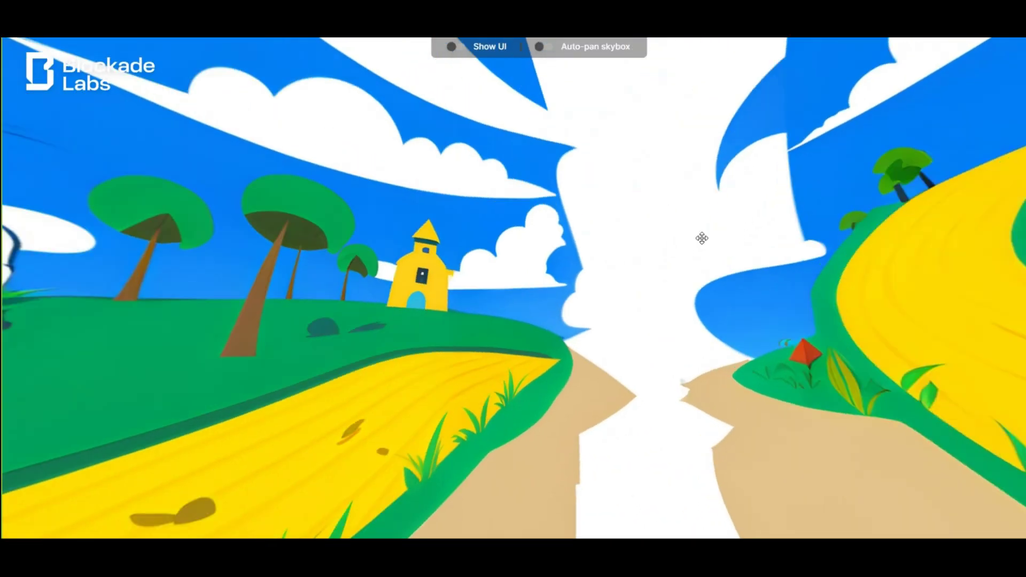
left_click(454, 47)
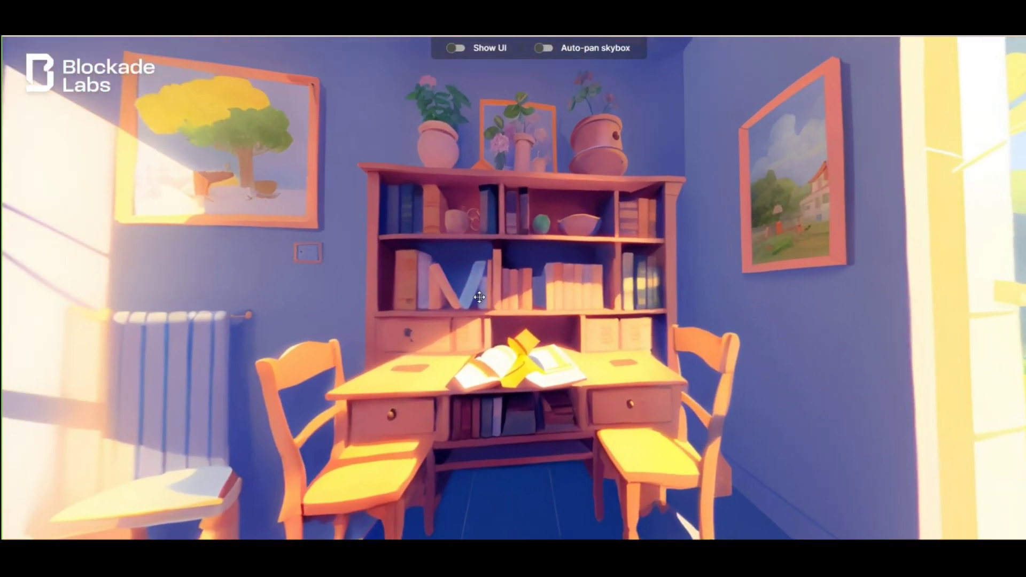
Step: Look around the Storybook-style library room, examining its desks, bookshelves, paintings and arched glass door
left_click_drag(479, 297, 572, 305)
left_click_drag(300, 346, 411, 333)
scroll(515, 332, "up", 5)
scroll(515, 331, "down", 5)
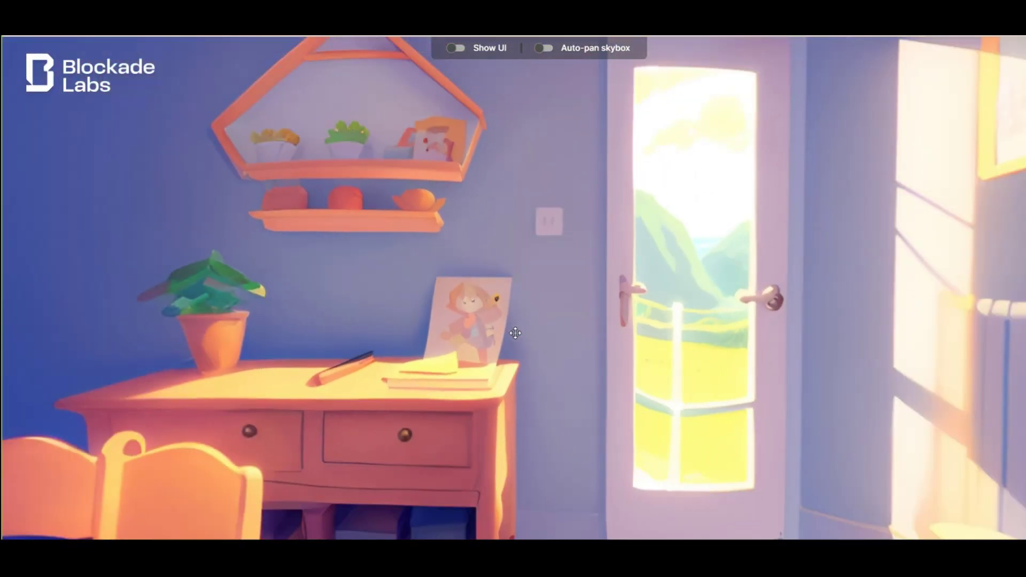
left_click_drag(300, 336, 561, 376)
scroll(561, 375, "down", 4)
scroll(561, 375, "up", 8)
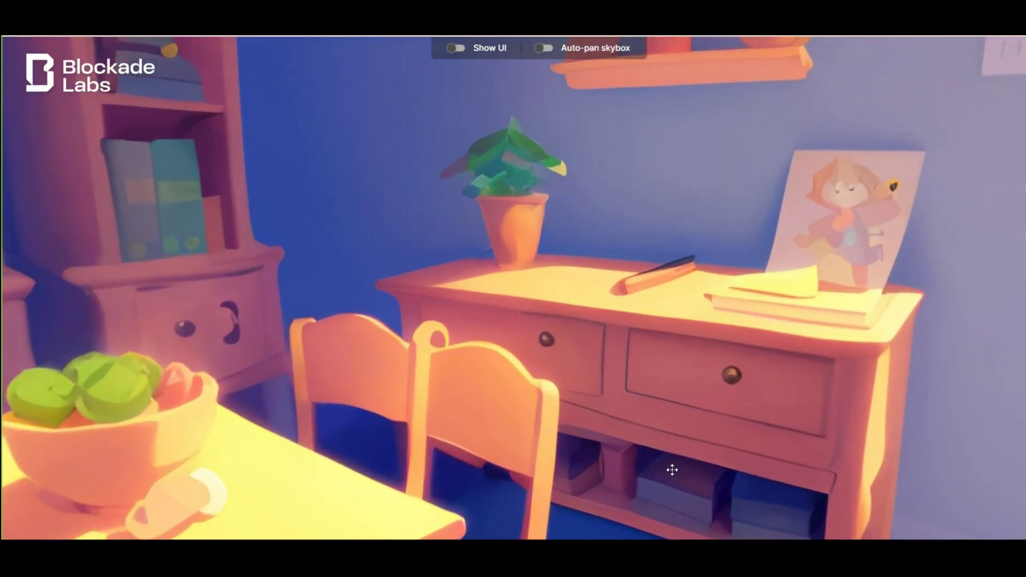
left_click_drag(672, 470, 620, 331)
left_click_drag(251, 241, 374, 358)
left_click_drag(267, 299, 538, 332)
scroll(428, 430, "down", 8)
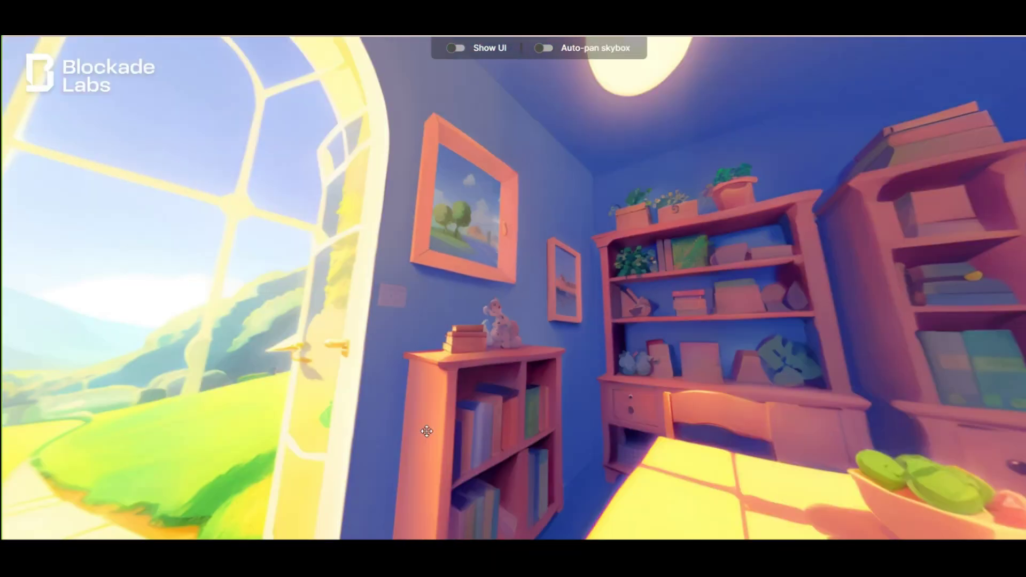
left_click_drag(426, 430, 543, 363)
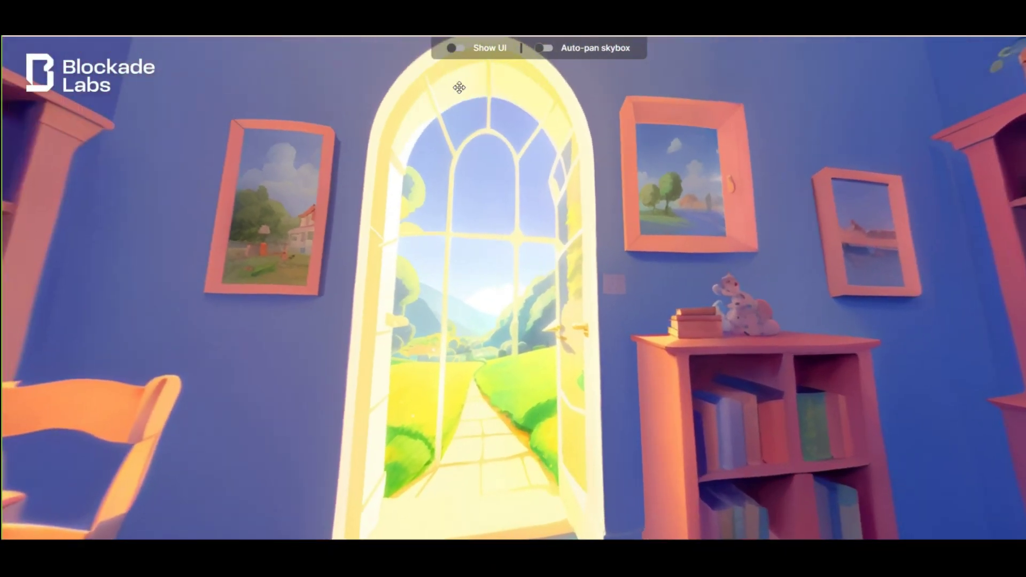
Step: Show the interface and generate the "magical library" skybox in the Realistic style
left_click(456, 50)
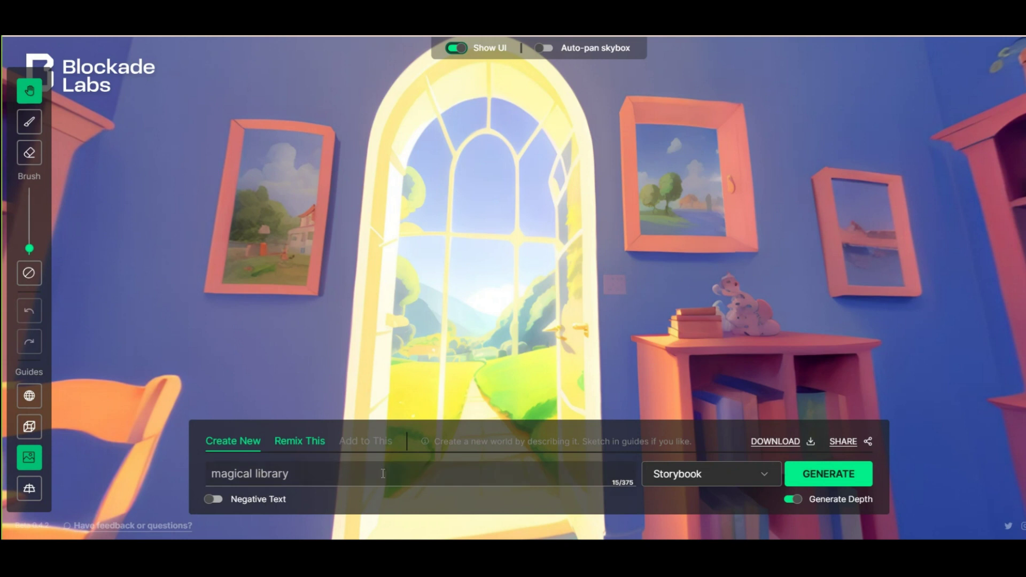
left_click(696, 477)
scroll(695, 363, "up", 3)
left_click(716, 147)
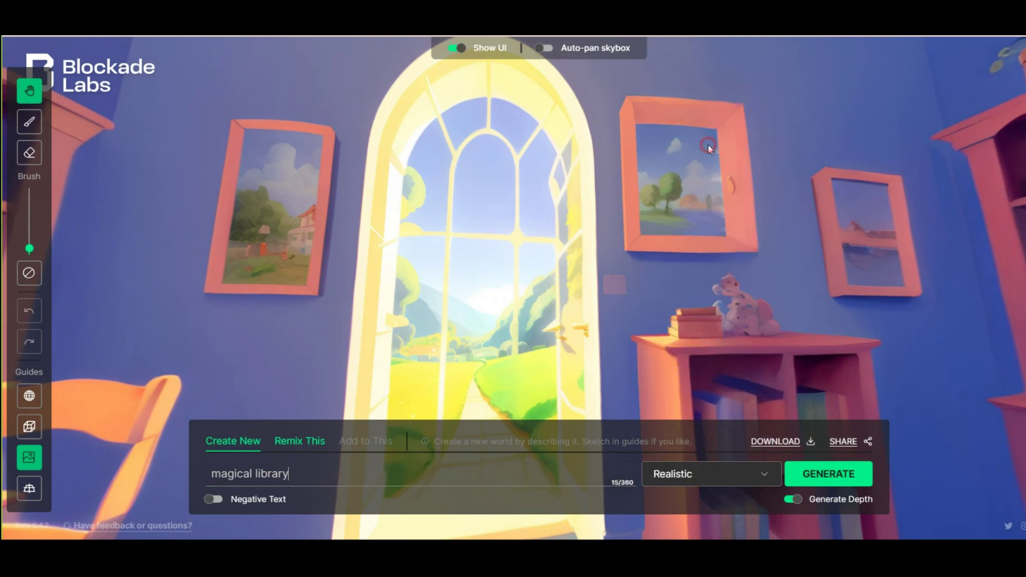
left_click(813, 484)
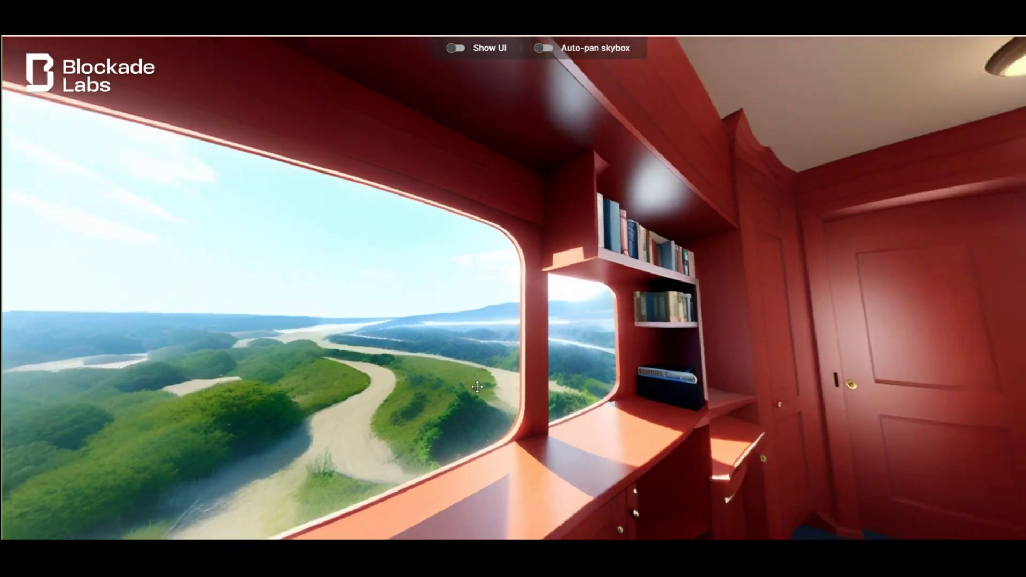
Step: Look around the realistic red library room and the red rock canyon world
left_click_drag(478, 386, 524, 445)
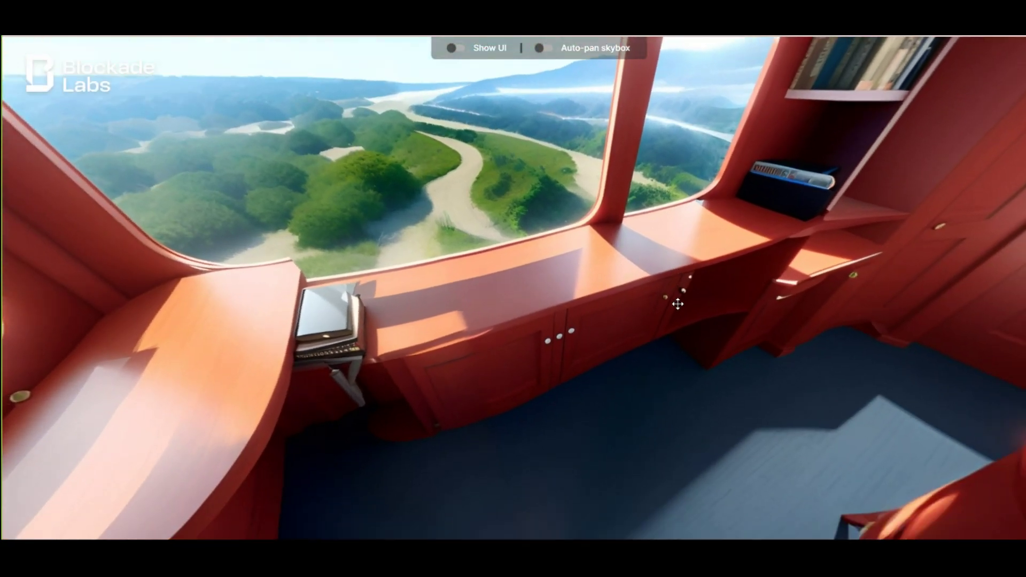
left_click_drag(678, 304, 285, 408)
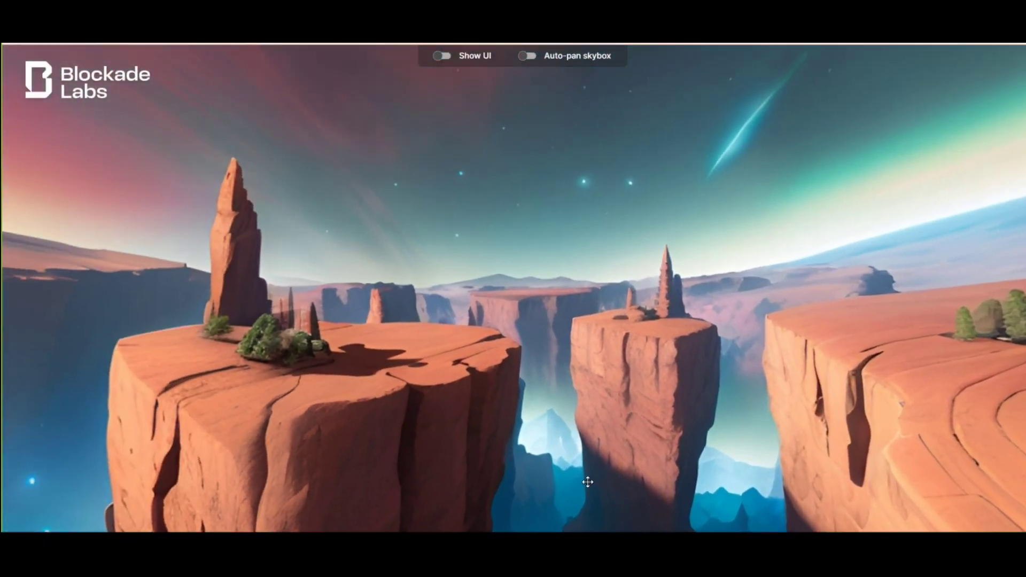
left_click_drag(588, 482, 566, 410)
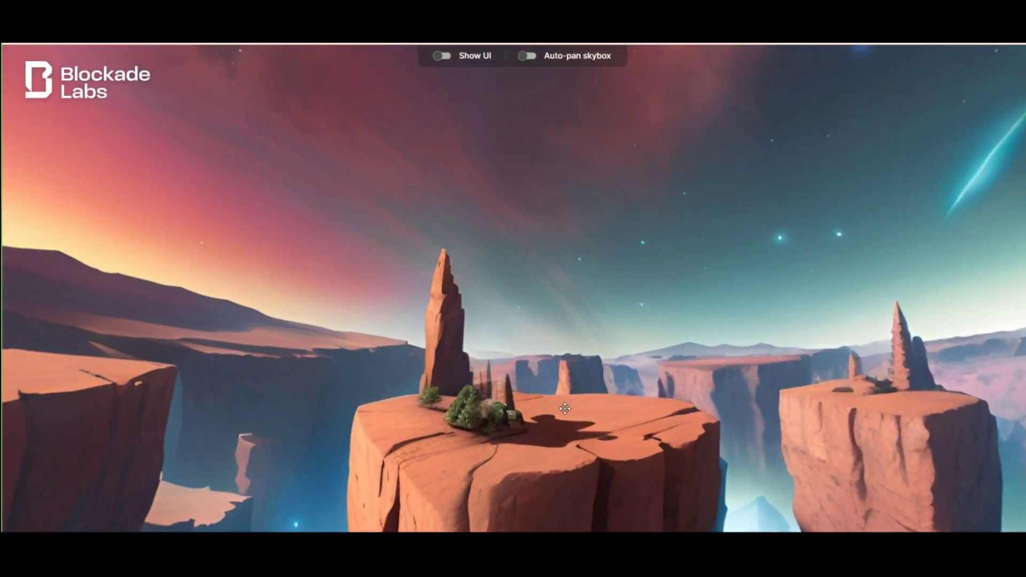
left_click_drag(705, 513, 497, 299)
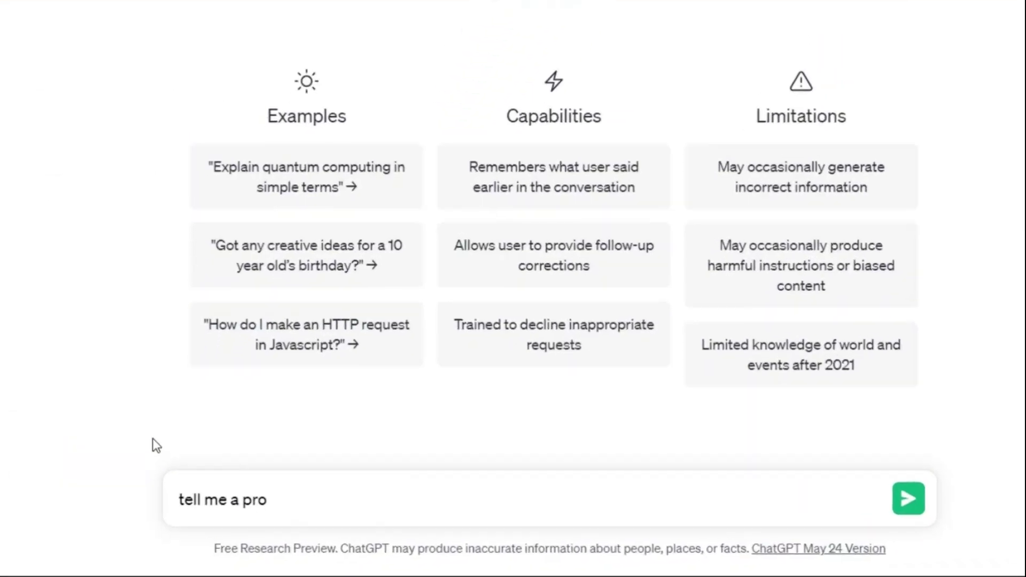
Step: Ask ChatGPT "tell me a prompt for a magical world full of flowers , fairies and magical trees with blue shine."
type("mpt for a magical world full of flower")
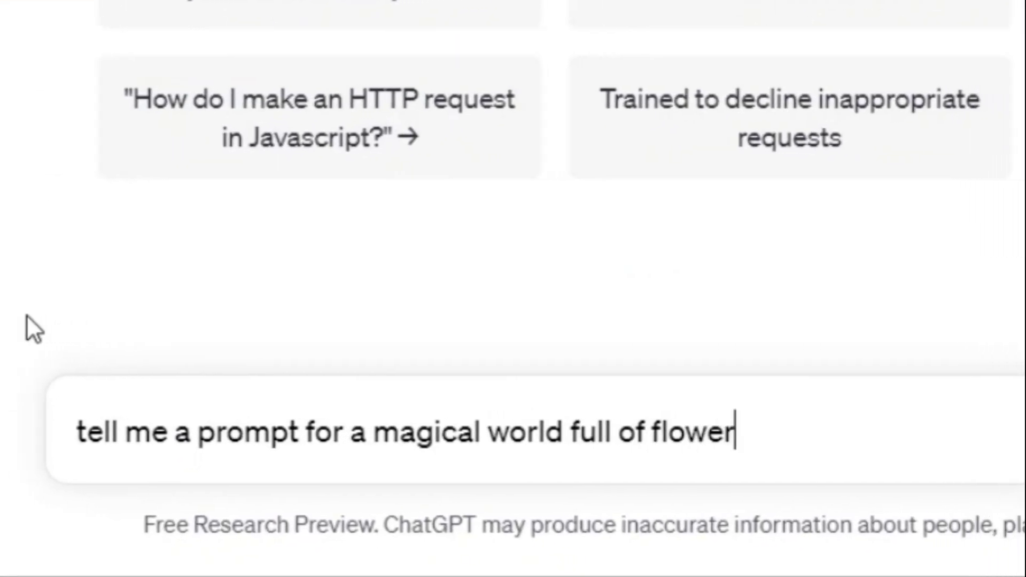
type("s , fairies and magical trees ")
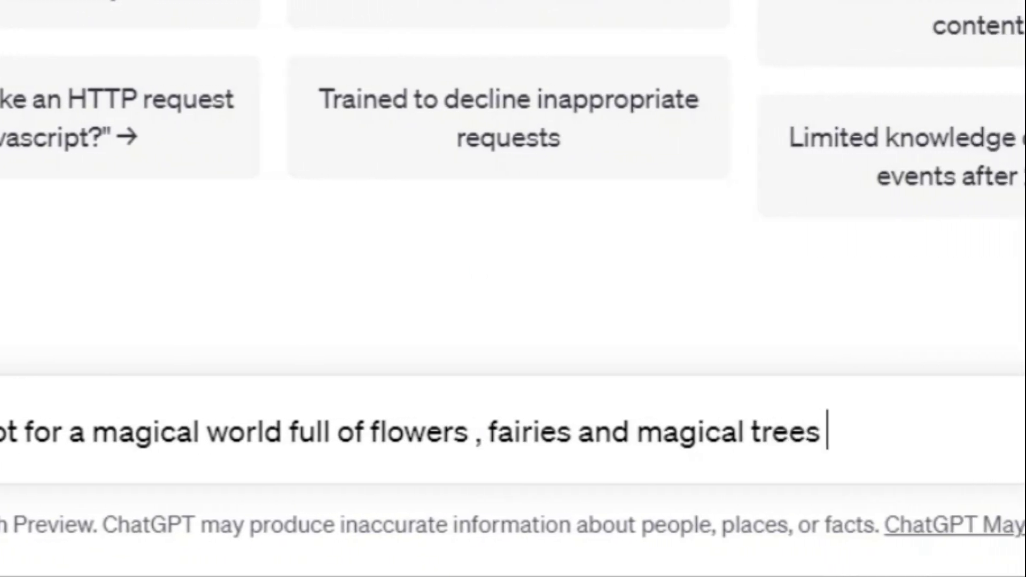
type("with glue shine")
type(".")
left_click(837, 432)
key("BackSpace")
type("b")
left_click(743, 517)
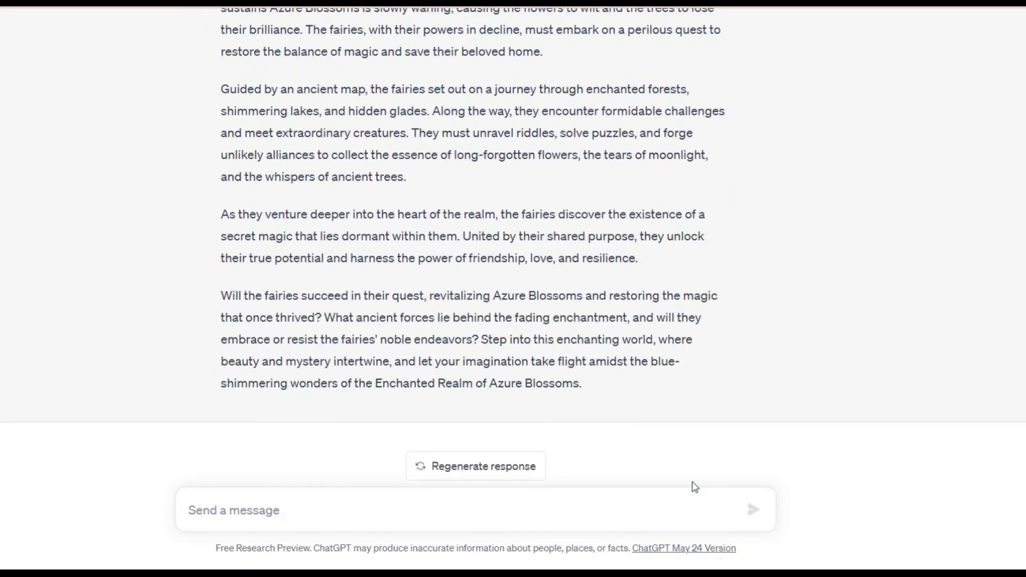
Step: Read through the magical world description in ChatGPT's reply
scroll(295, 208, "up", 6)
scroll(371, 273, "down", 3)
left_click(408, 215)
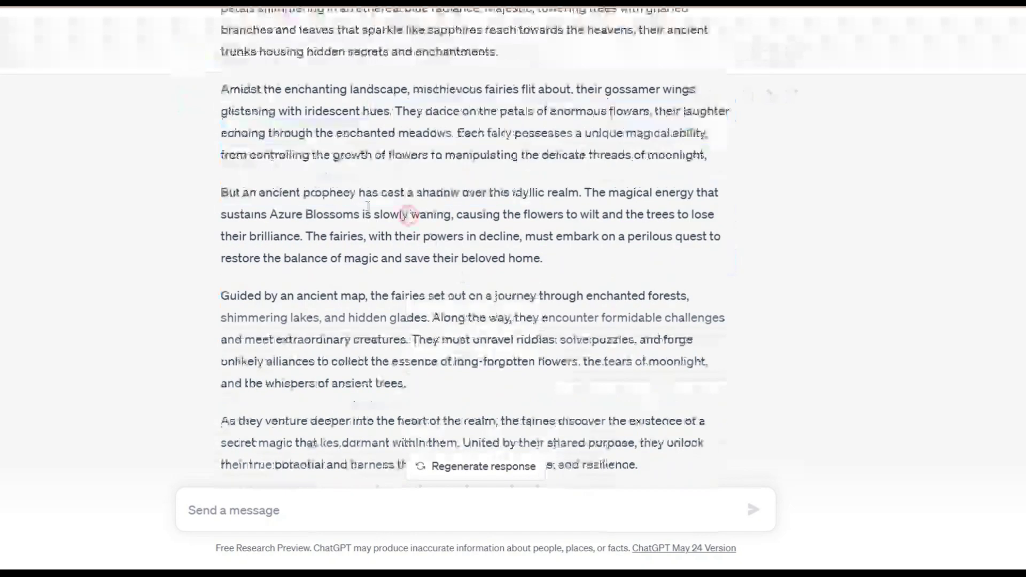
mouse_move(435, 298)
left_mouse_down()
mouse_move(458, 362)
mouse_move(440, 286)
left_mouse_up()
scroll(458, 362, "down", 3)
left_click_drag(458, 348, 308, 411)
left_click(704, 431)
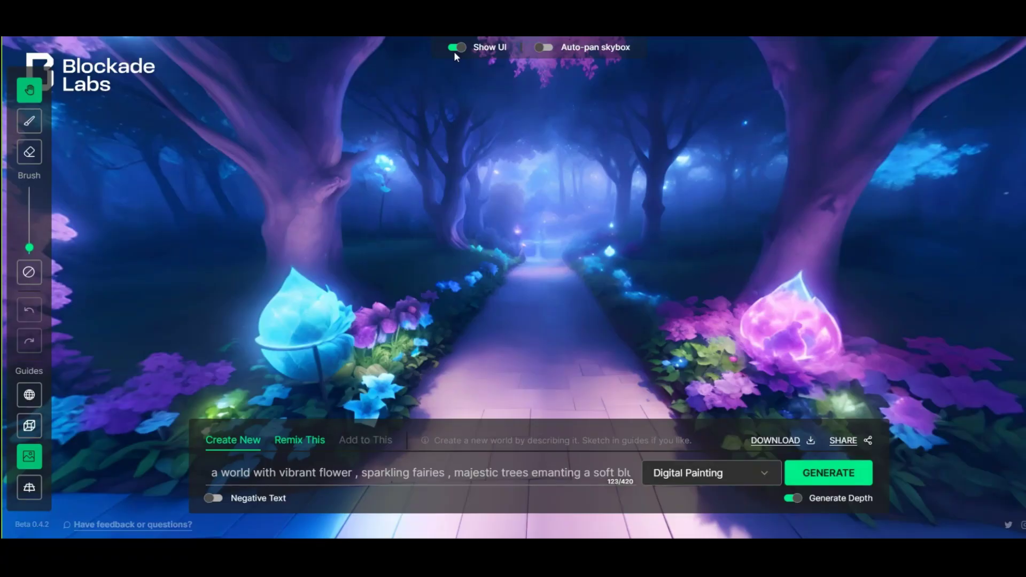
Step: In Blockade Labs, hide the interface and look around the glowing blue and pink flower forest skyboxes
left_click(455, 48)
left_click_drag(481, 214, 954, 331)
left_click_drag(350, 326, 731, 327)
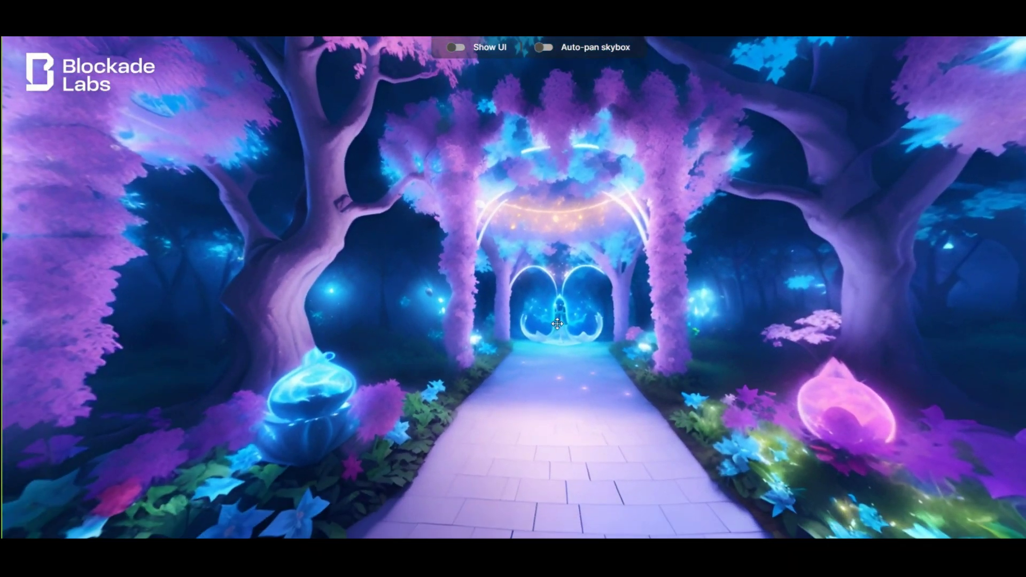
scroll(731, 327, "up", 3)
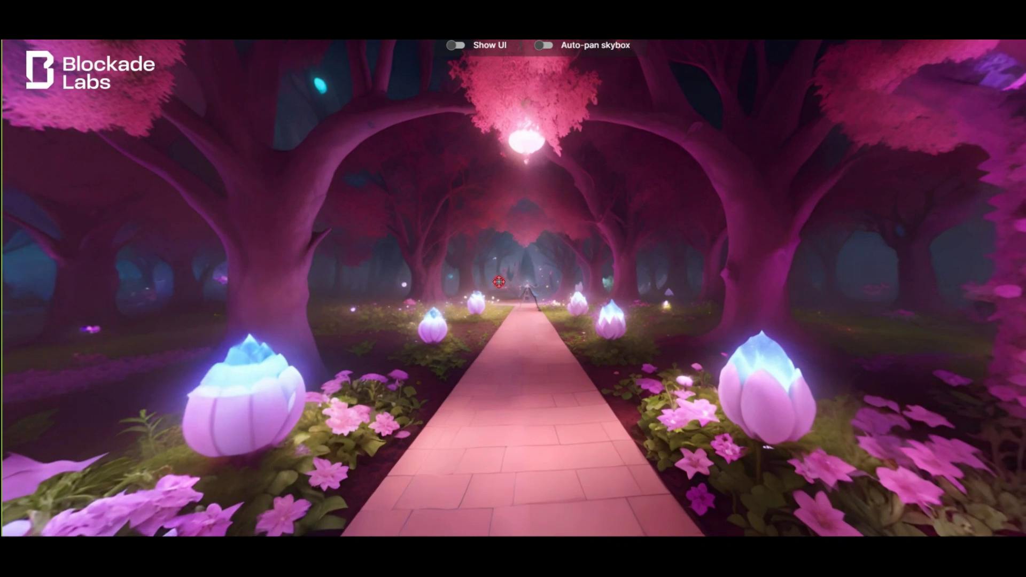
left_click_drag(499, 282, 597, 330)
scroll(597, 329, "up", 5)
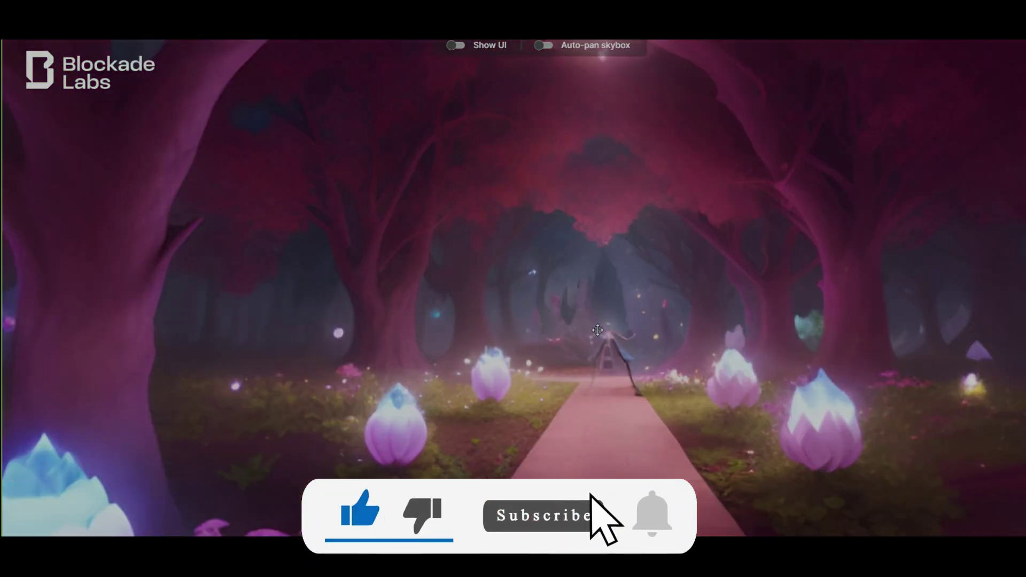